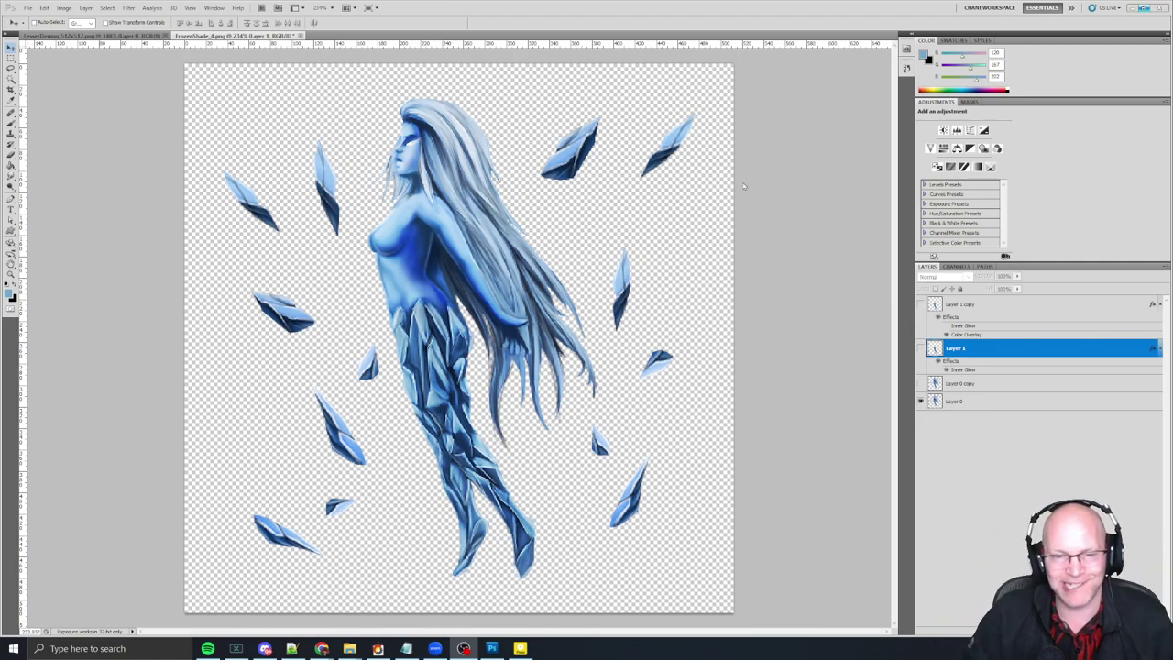
# Switch between open windows and return to the FrozenShade sprite document
pyautogui.hotkey('alt', 'Tab')
pyautogui.hotkey('alt', 'shift', 'Tab')
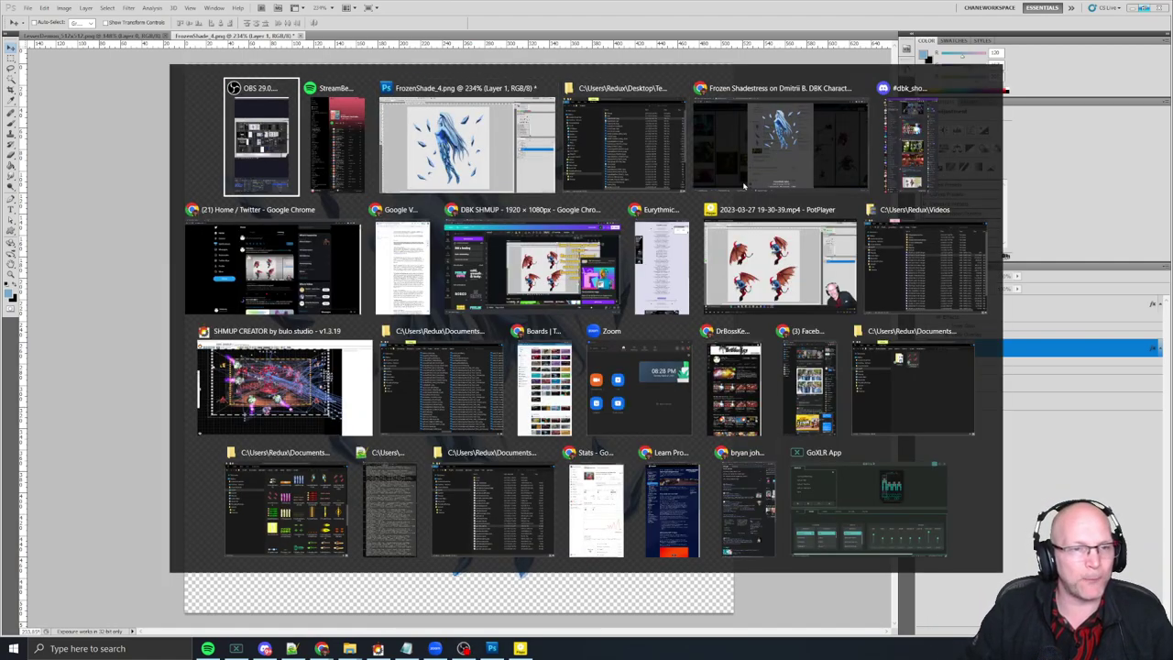
pyautogui.hotkey('alt', 'Tab')
pyautogui.hotkey('alt', 'Tab')
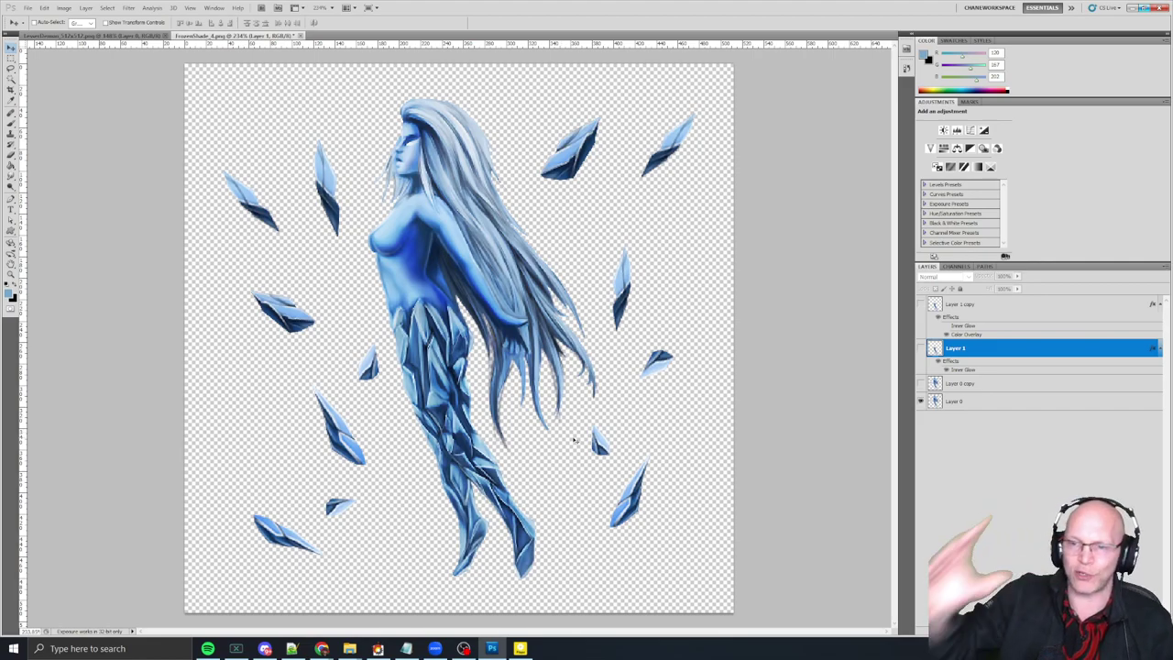
# Toggle Layer 1's visibility on and off to compare the crystal legs' glow
pyautogui.click(921, 349)
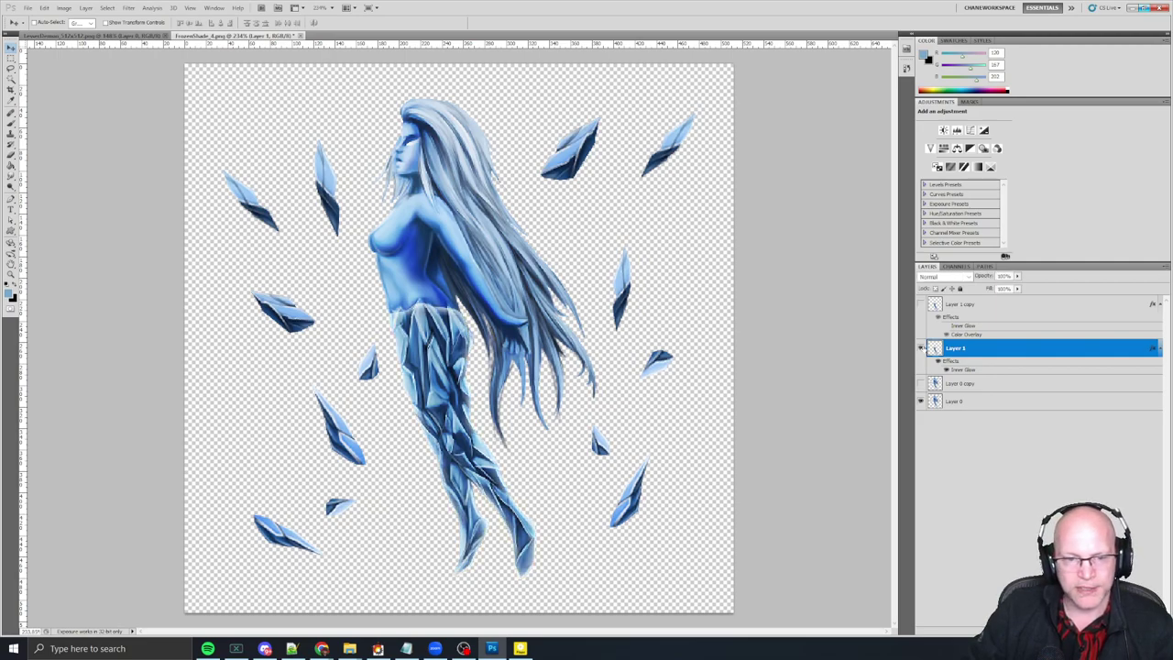
pyautogui.click(921, 348)
pyautogui.click(921, 349)
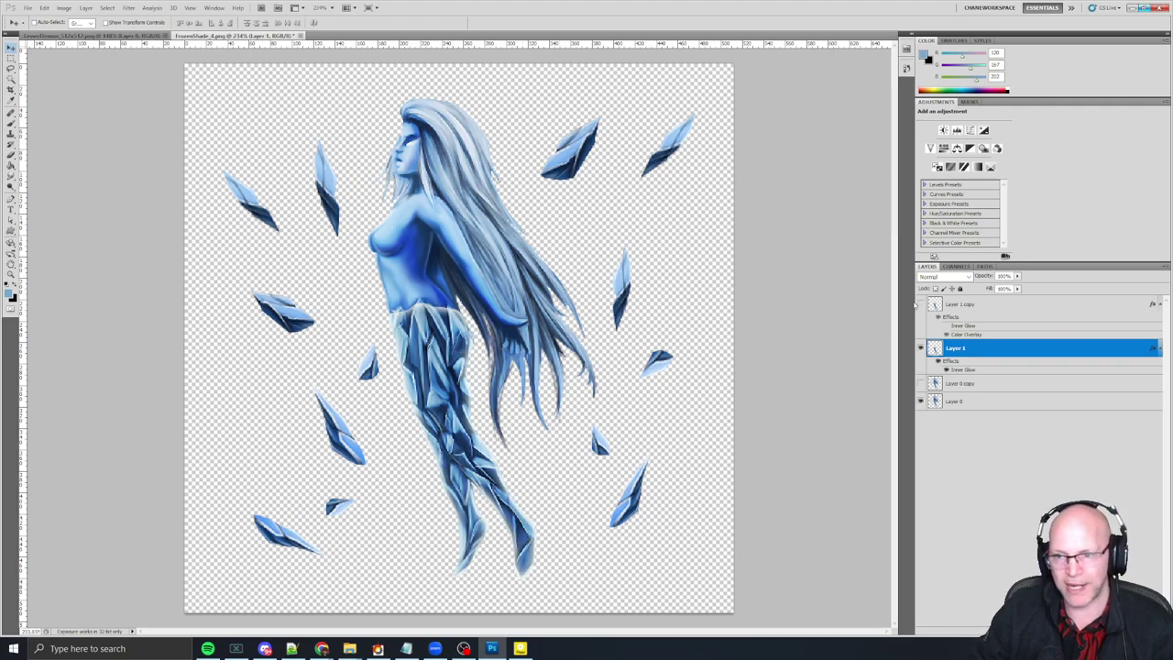
# Hide Layer 1 once more, then turn it back on so the legs glow icy cyan
pyautogui.click(921, 349)
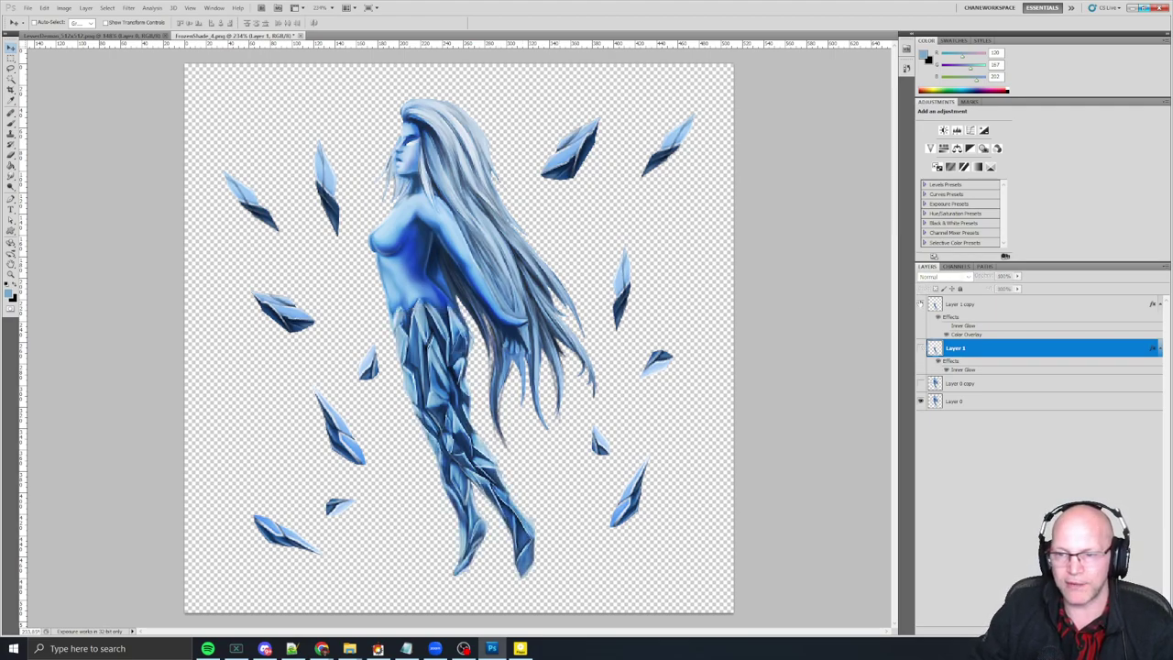
pyautogui.click(921, 348)
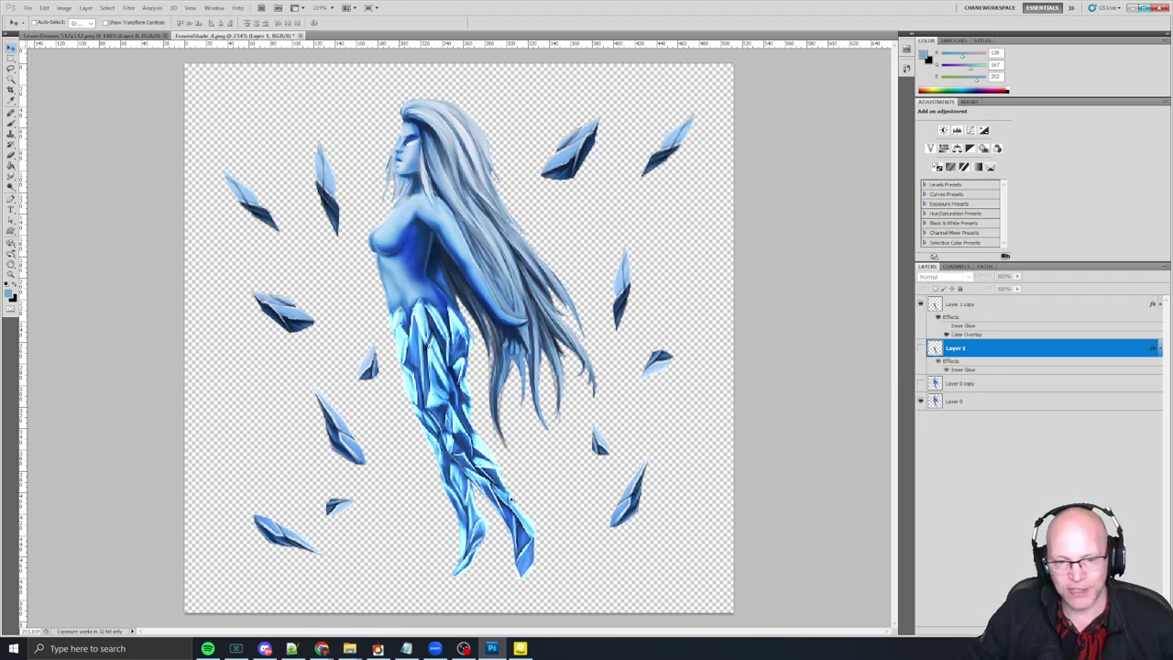
pyautogui.click(922, 348)
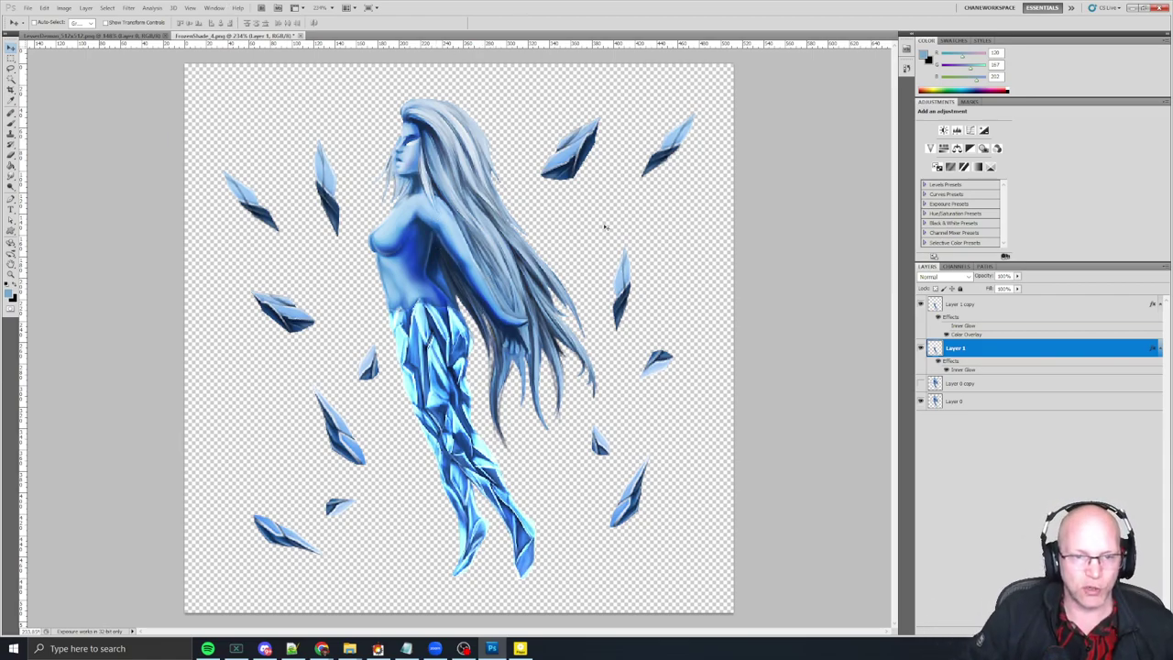
# Switch to the Brush and undo a trial stroke on the shoulder
pyautogui.press('b')
pyautogui.moveTo(436, 210); pyautogui.dragTo(453, 305)
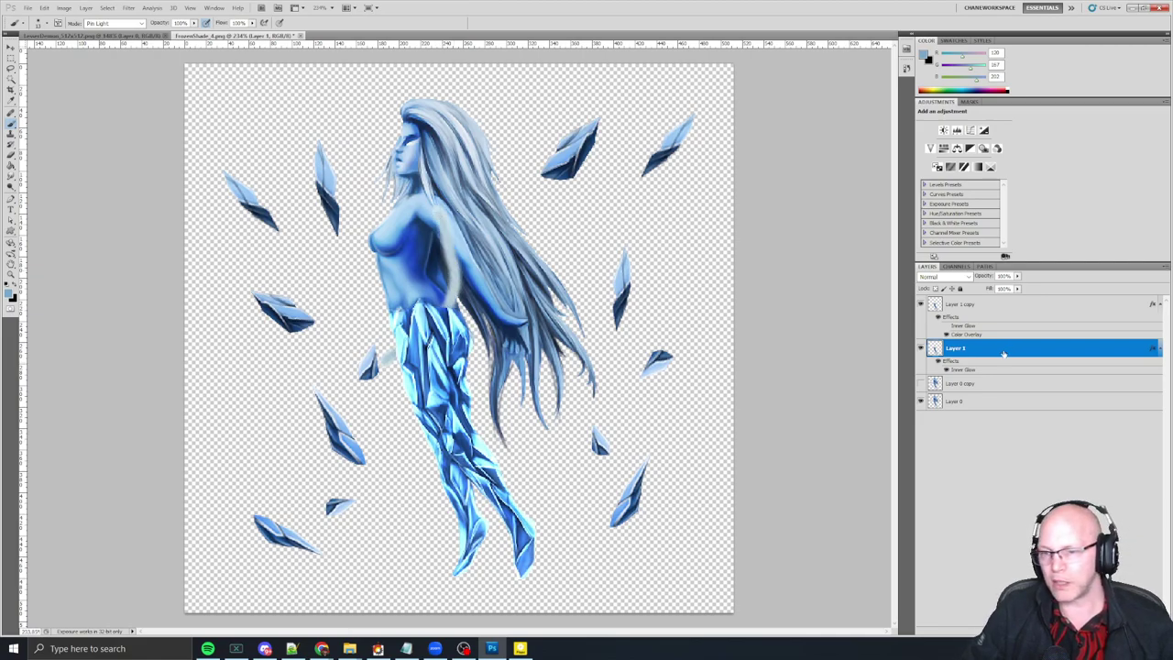
pyautogui.hotkey('ctrl', 'z')
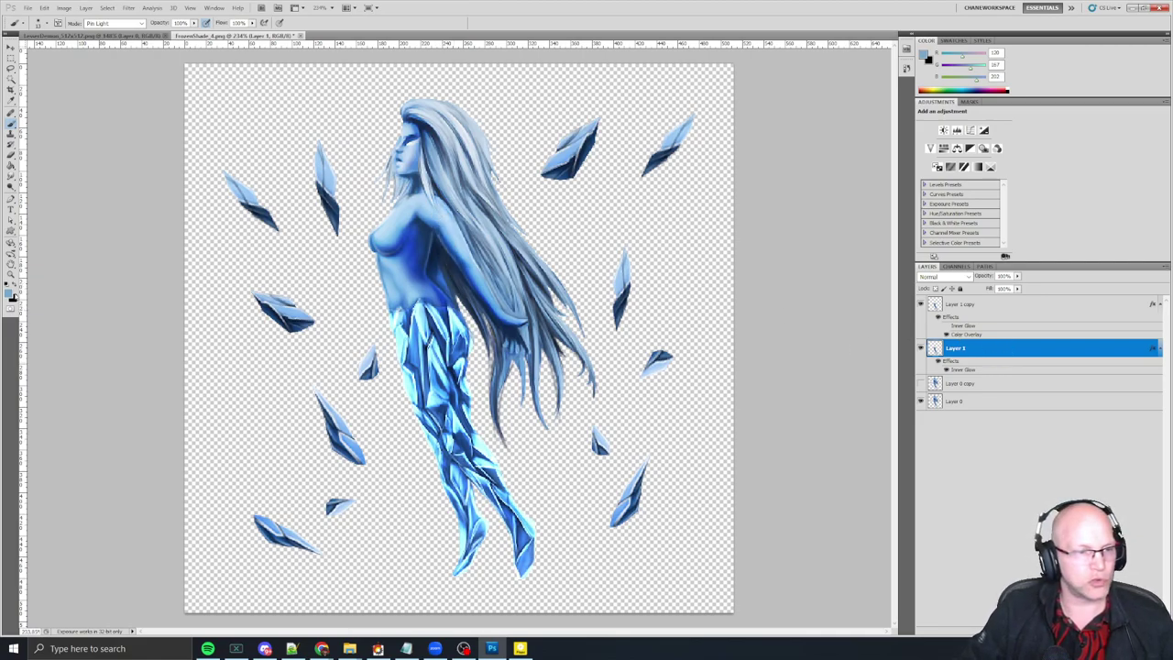
# Set the foreground colour to RGB 0/255/0 and add a new empty Layer 2
pyautogui.click(9, 296)
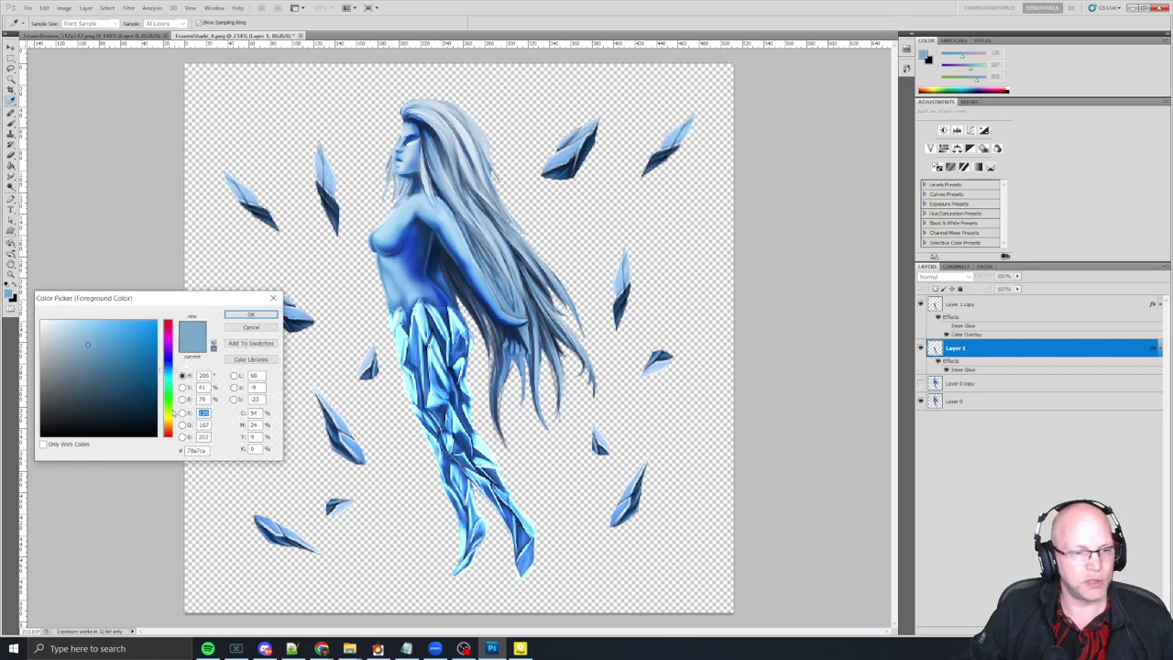
pyautogui.write('0')
pyautogui.press('Tab')
pyautogui.write('255')
pyautogui.press('Tab')
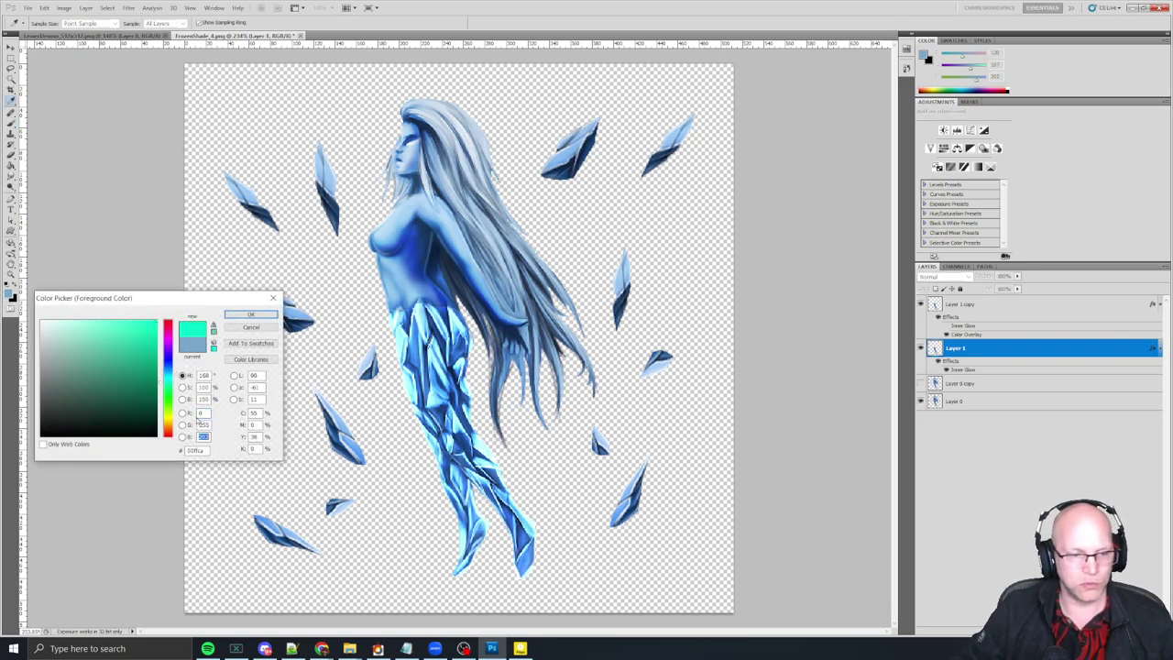
pyautogui.write('0')
pyautogui.press('Return')
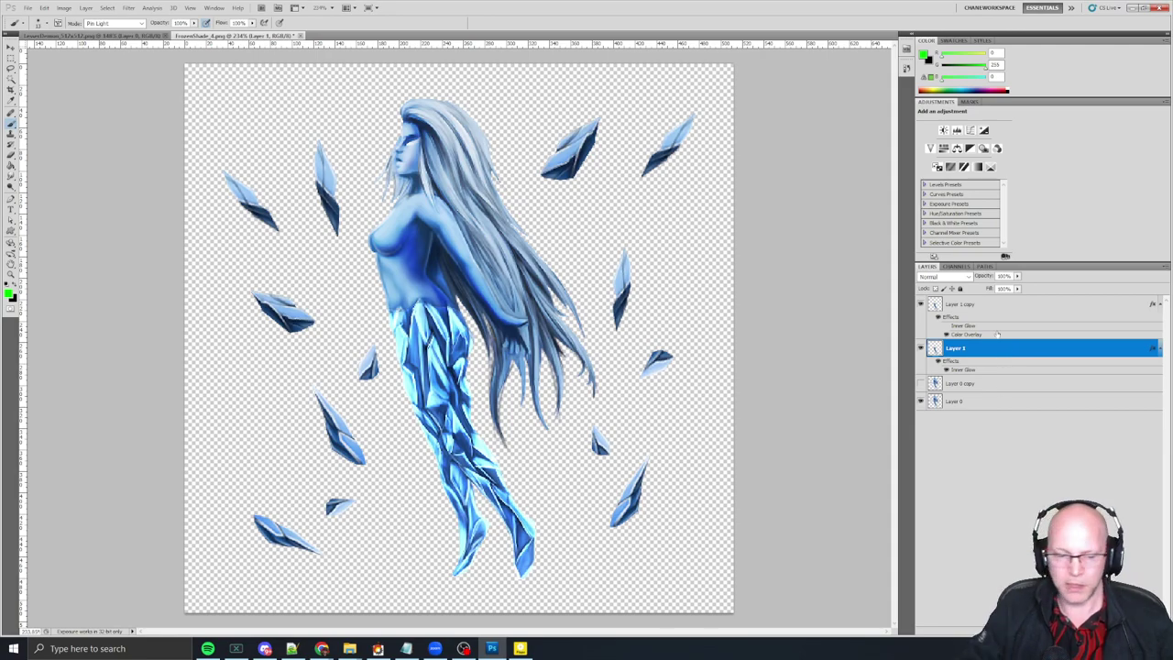
pyautogui.hotkey('ctrl', 'shift', 'alt', 'n')
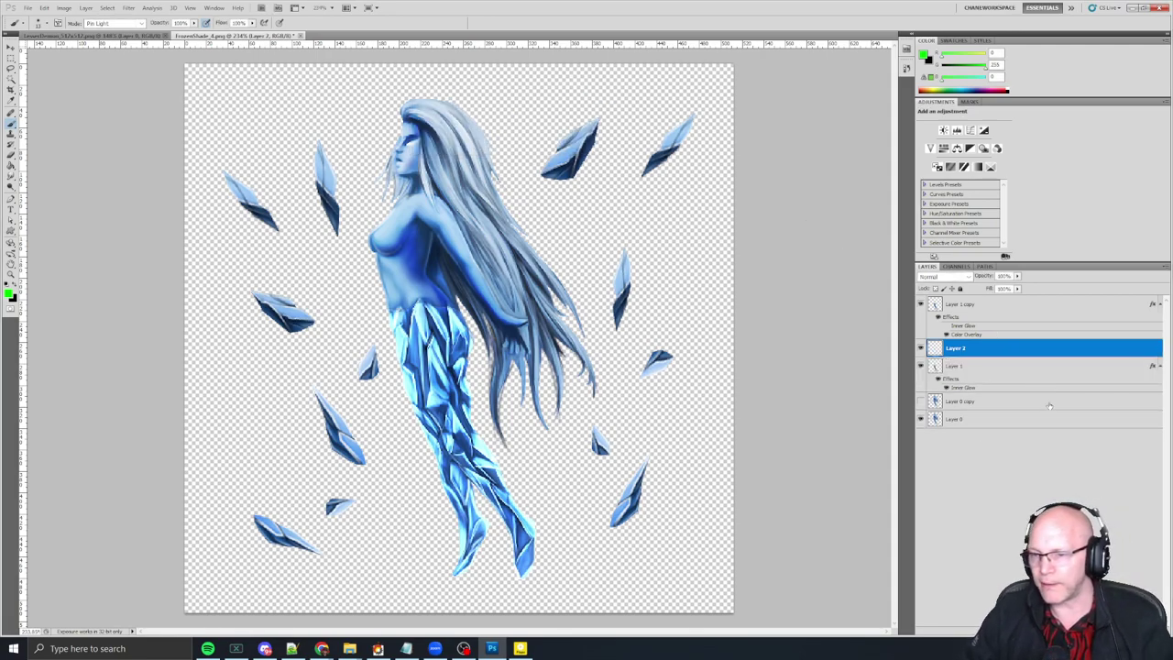
# Move Layer 2 to the top of the stack, then undo trial green arm and face strokes
pyautogui.moveTo(985, 351); pyautogui.dragTo(981, 302)
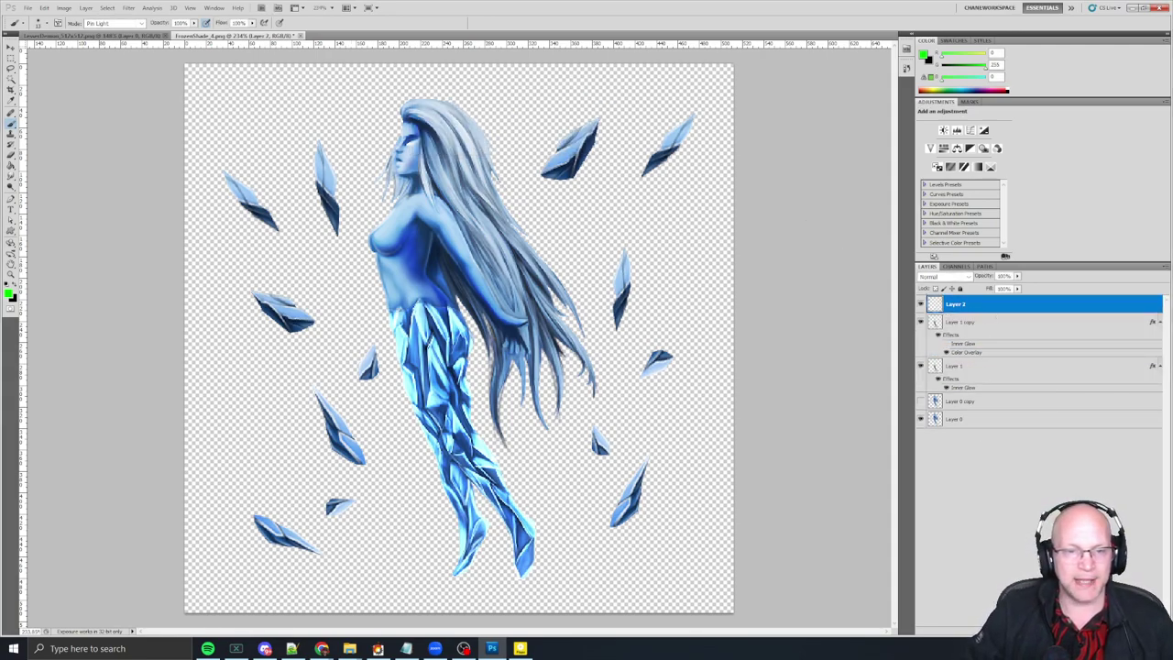
pyautogui.moveTo(442, 214)
pyautogui.mouseDown()
pyautogui.moveTo(455, 318)
pyautogui.moveTo(384, 383)
pyautogui.mouseUp()
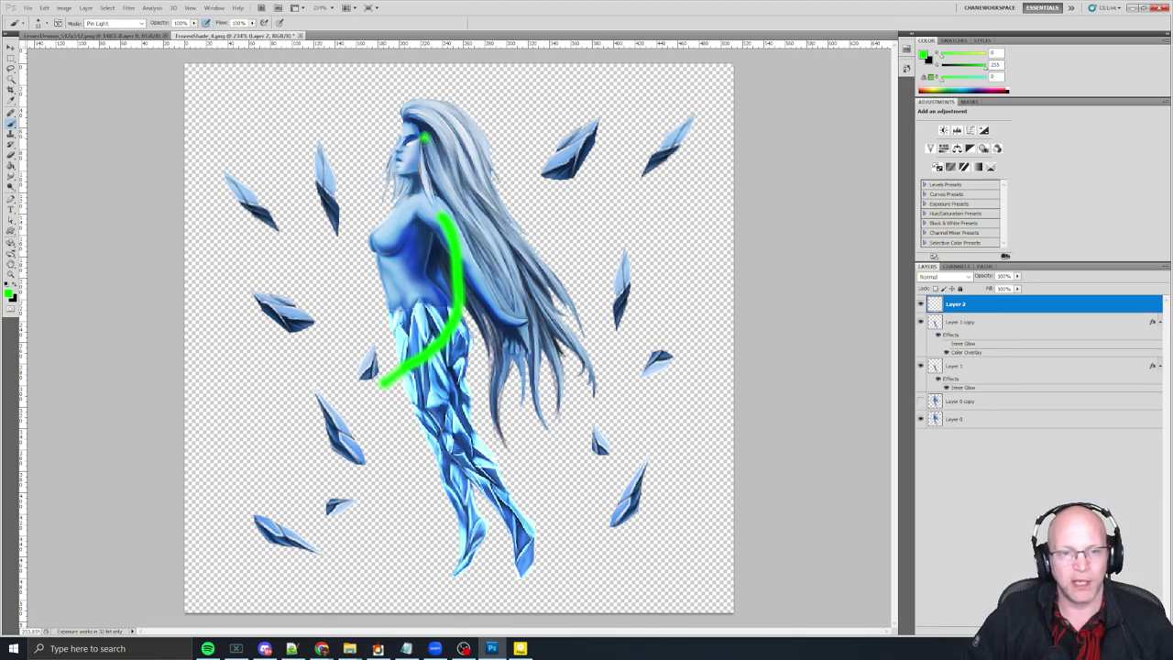
pyautogui.moveTo(425, 137)
pyautogui.mouseDown()
pyautogui.moveTo(487, 375)
pyautogui.moveTo(515, 423)
pyautogui.moveTo(585, 384)
pyautogui.moveTo(574, 260)
pyautogui.moveTo(499, 147)
pyautogui.moveTo(405, 133)
pyautogui.mouseUp()
pyautogui.hotkey('ctrl', 'alt', 'z')
pyautogui.hotkey('ctrl', 'alt', 'z')
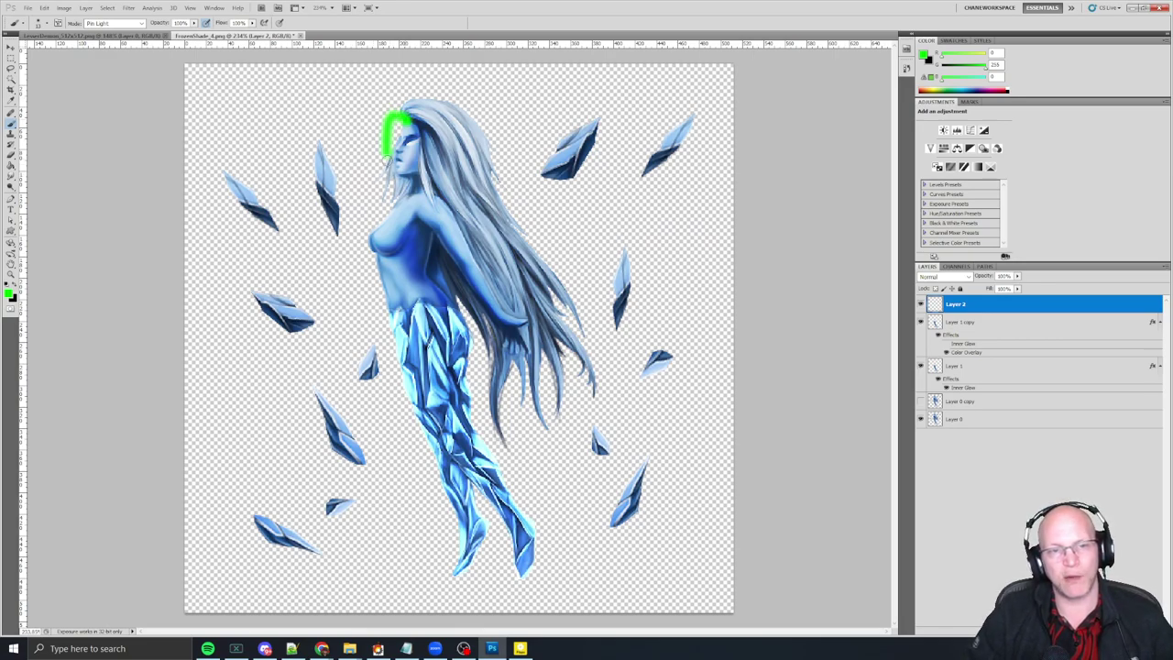
pyautogui.moveTo(384, 152)
pyautogui.mouseDown()
pyautogui.moveTo(418, 171)
pyautogui.moveTo(414, 119)
pyautogui.mouseUp()
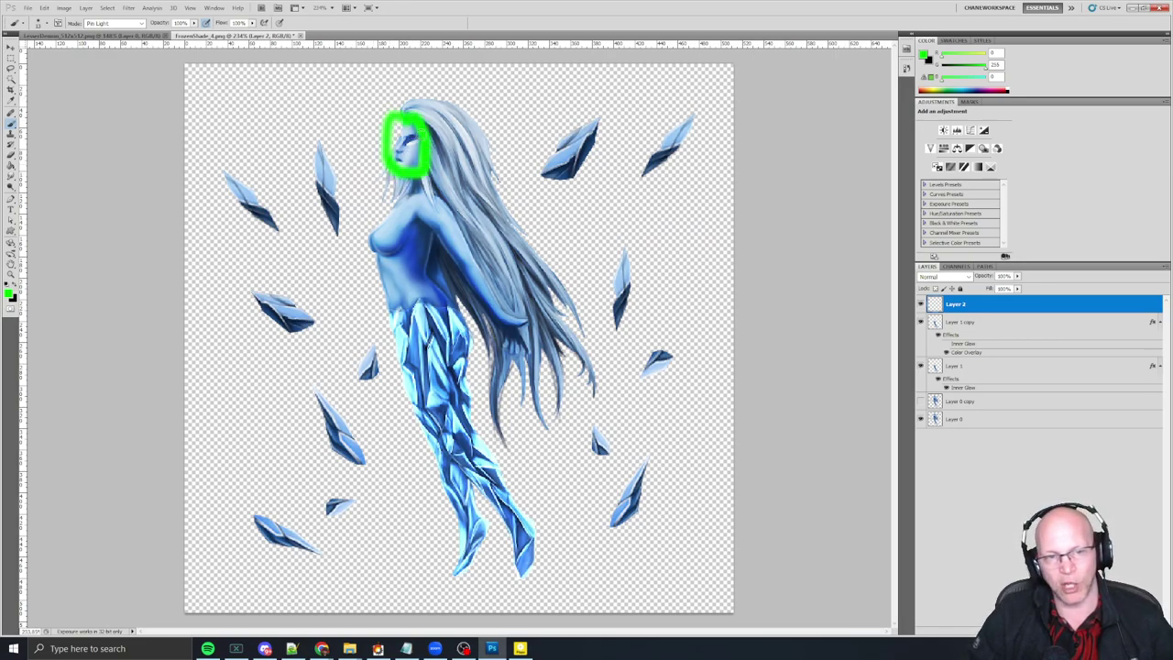
pyautogui.hotkey('ctrl', 'z')
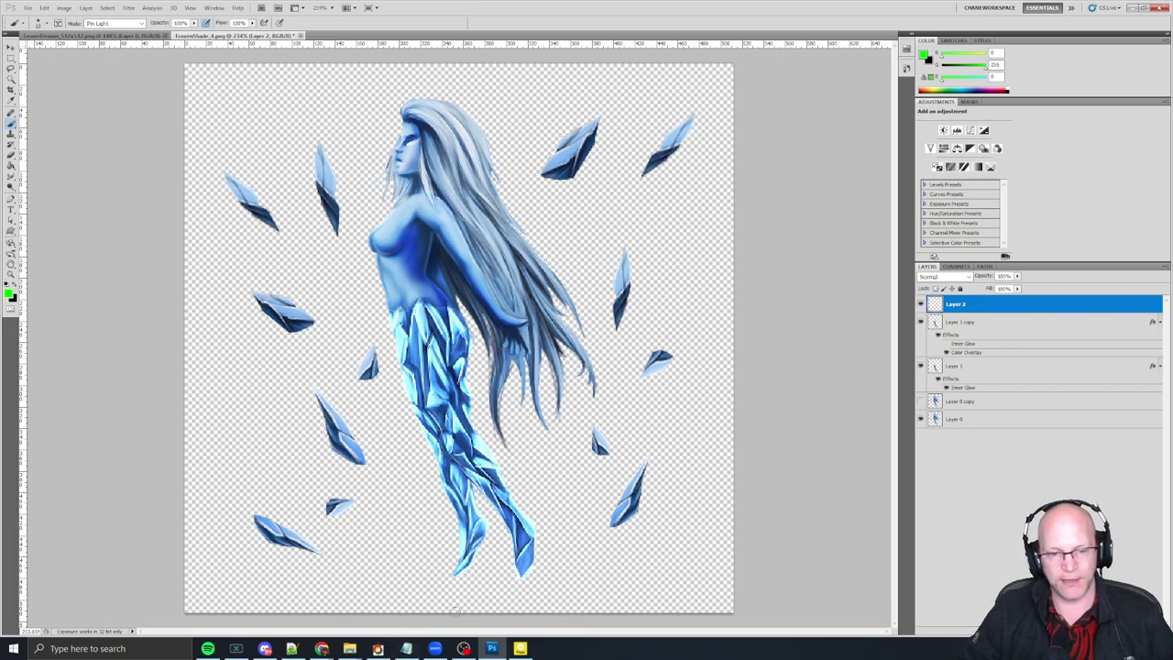
# Paint a green cross beside the lower legs and a green arrowhead beneath the feet on Layer 2
pyautogui.moveTo(449, 519)
pyautogui.mouseDown()
pyautogui.moveTo(419, 521)
pyautogui.moveTo(419, 509)
pyautogui.moveTo(419, 543)
pyautogui.mouseUp()
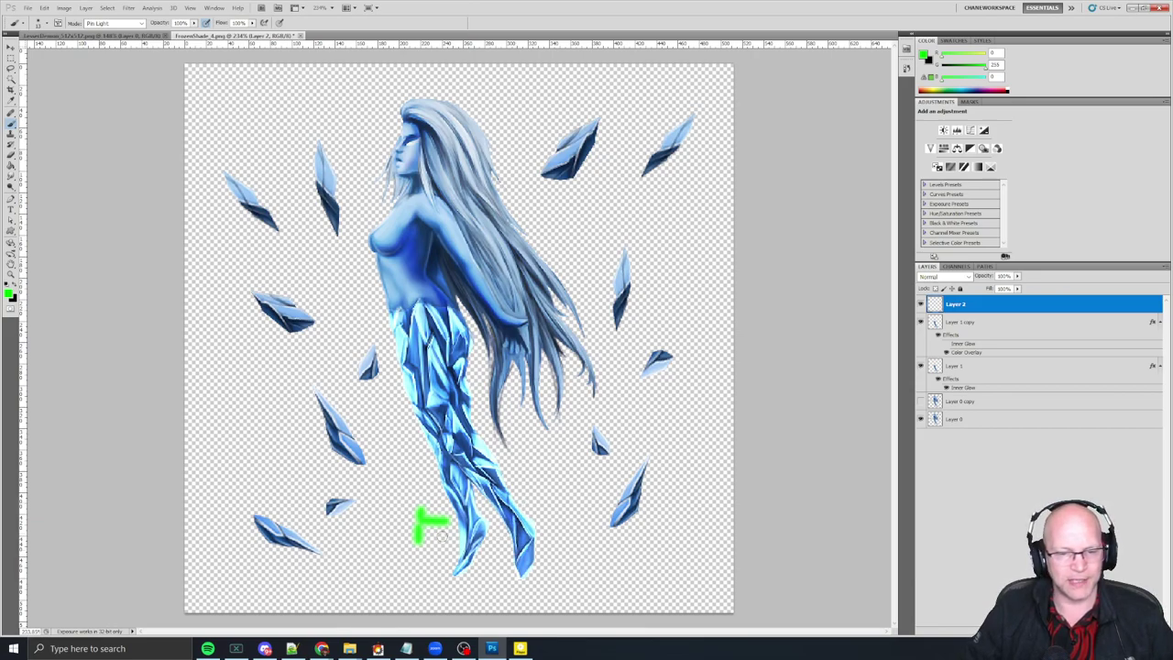
pyautogui.click(496, 556)
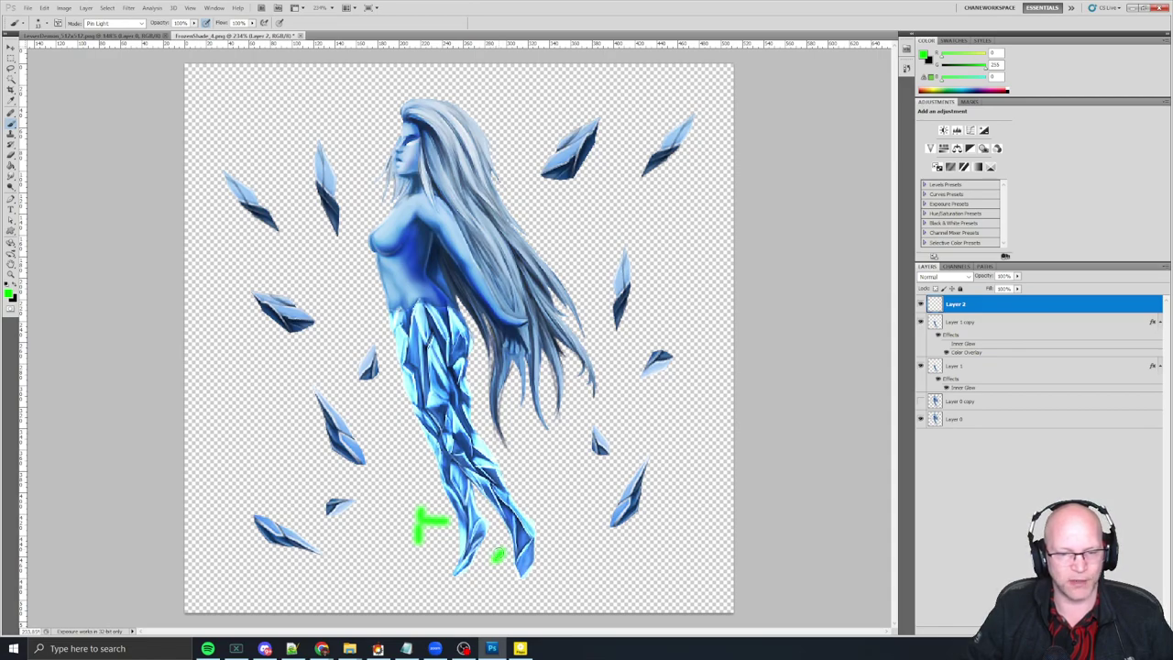
pyautogui.moveTo(504, 553)
pyautogui.mouseDown()
pyautogui.moveTo(470, 578)
pyautogui.moveTo(467, 566)
pyautogui.moveTo(495, 594)
pyautogui.mouseUp()
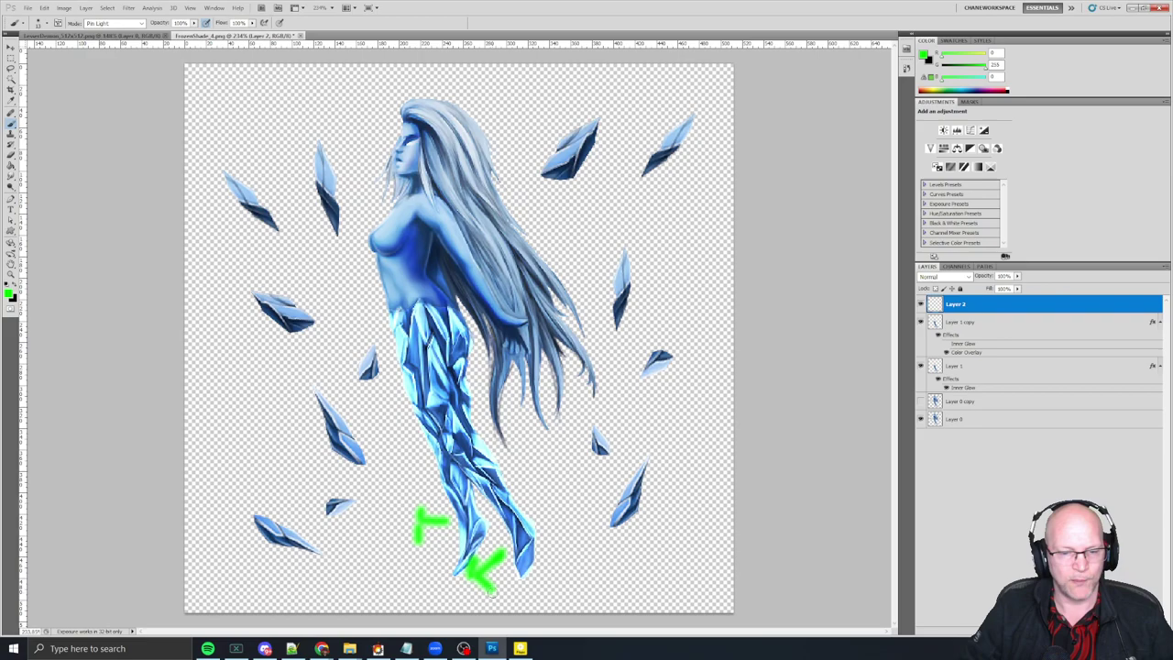
pyautogui.moveTo(406, 525); pyautogui.dragTo(420, 524)
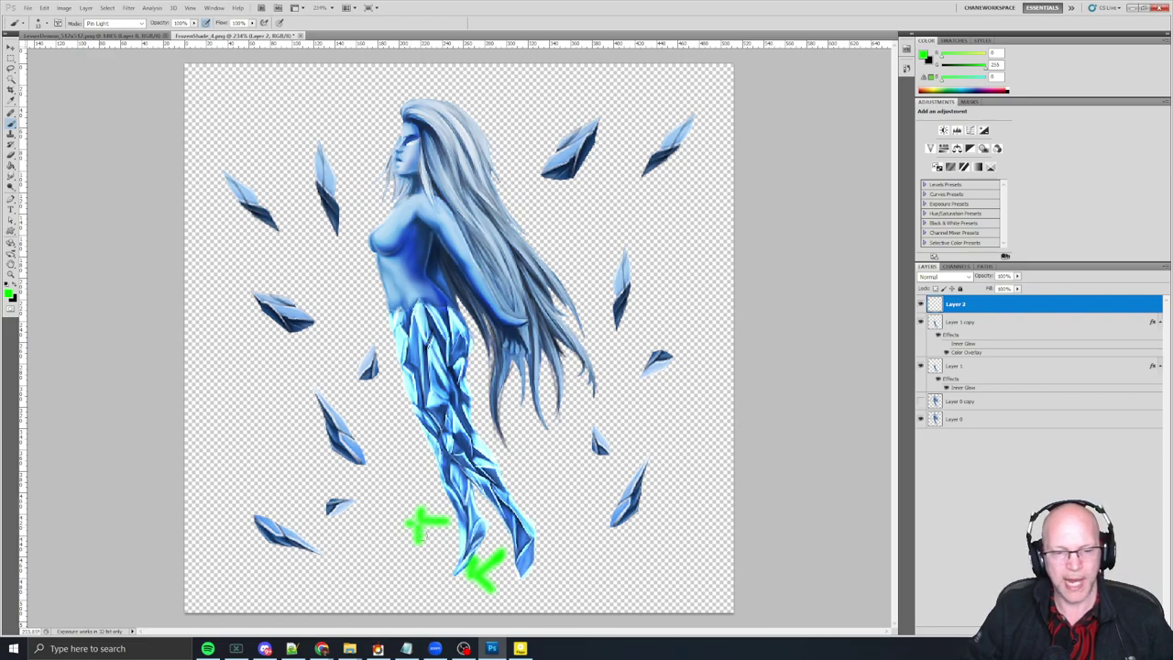